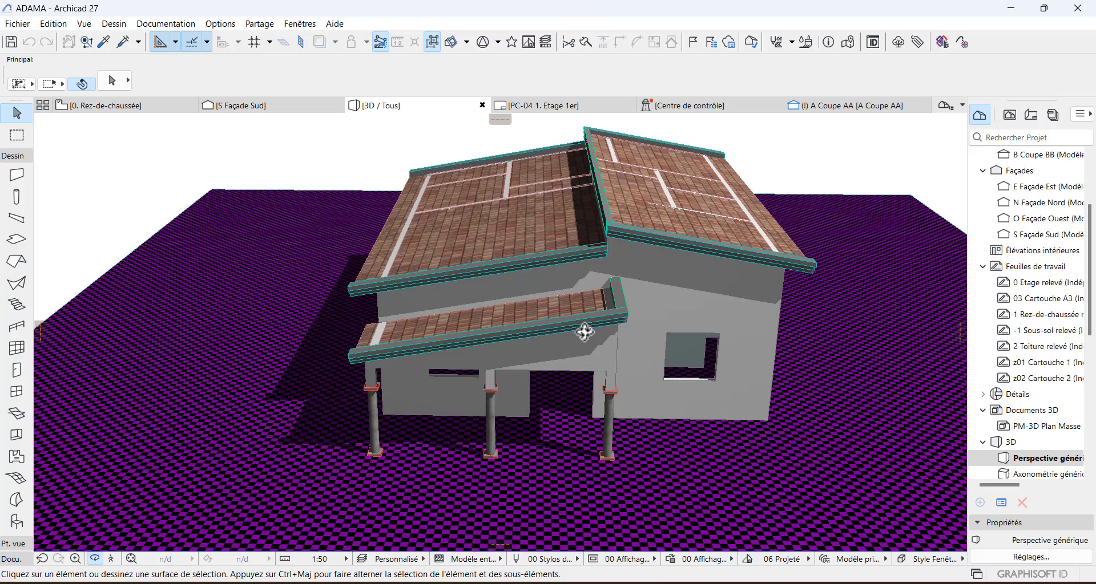
left_click_drag(501, 311, 626, 369)
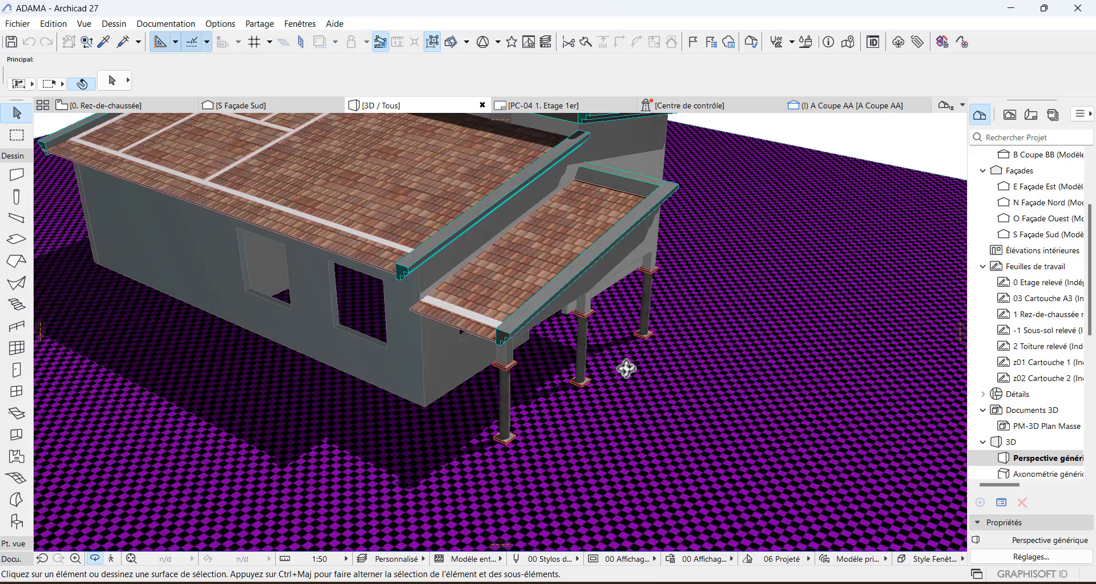
left_click_drag(578, 401, 599, 350)
left_click_drag(527, 346, 365, 330)
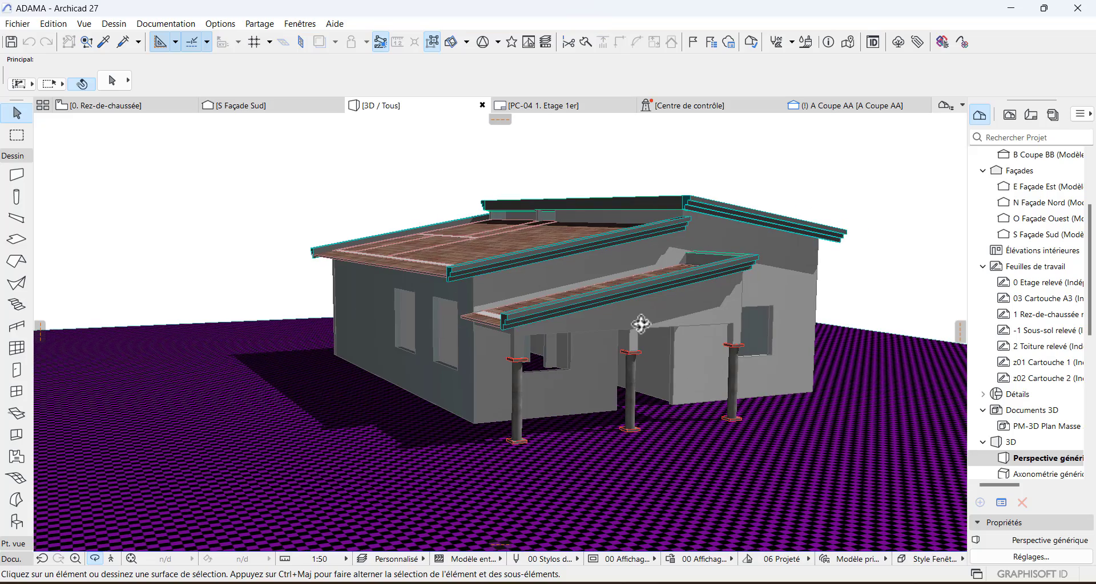
left_click_drag(639, 325, 287, 156)
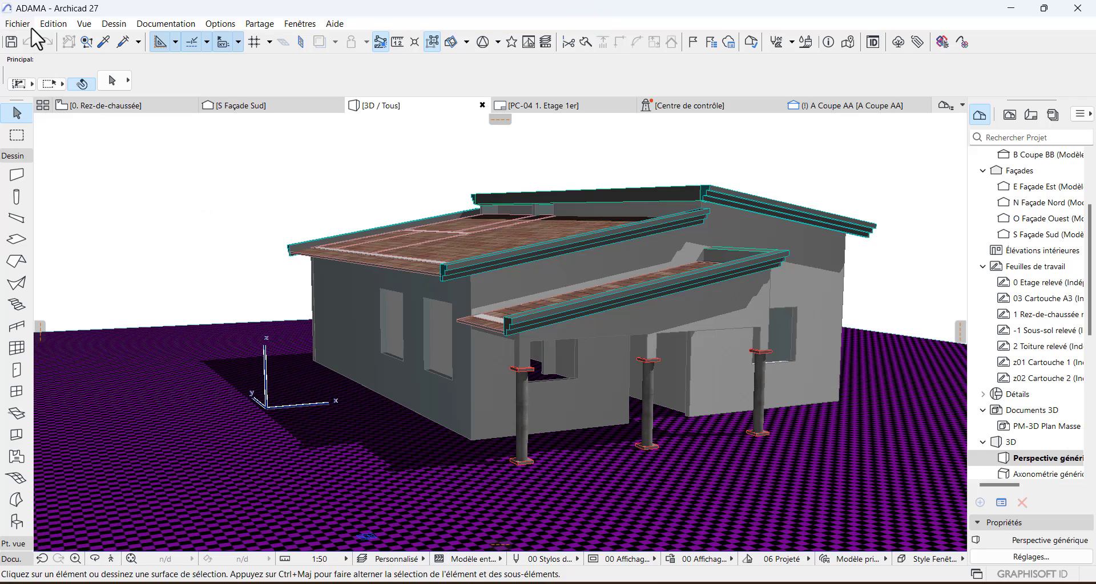
Reload and apply the project's existing libraries in the Library Manager, and accept the result.
left_click(17, 25)
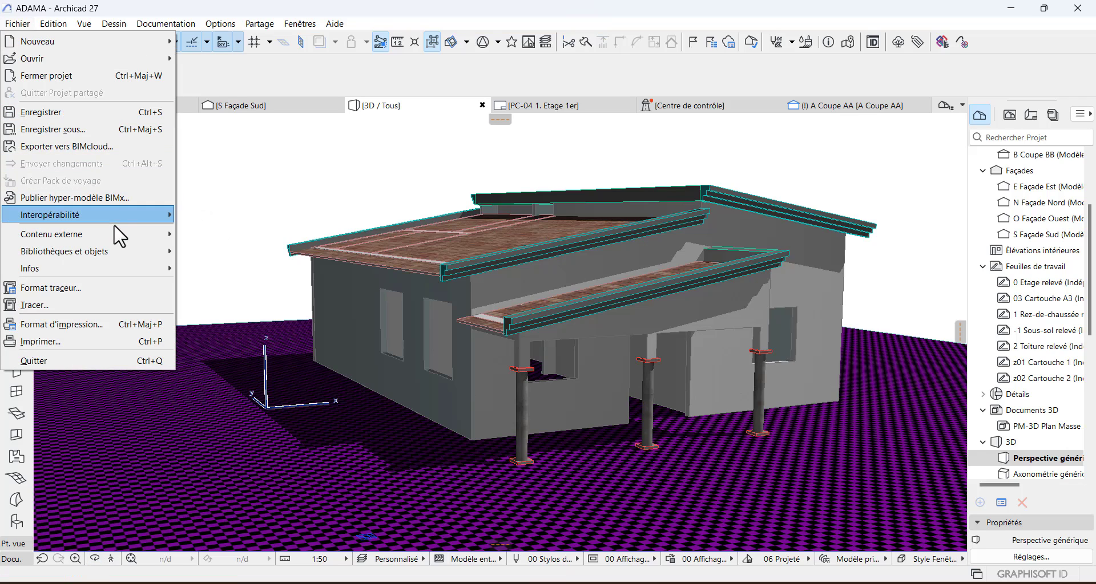
mouse_move(121, 232)
mouse_move(129, 249)
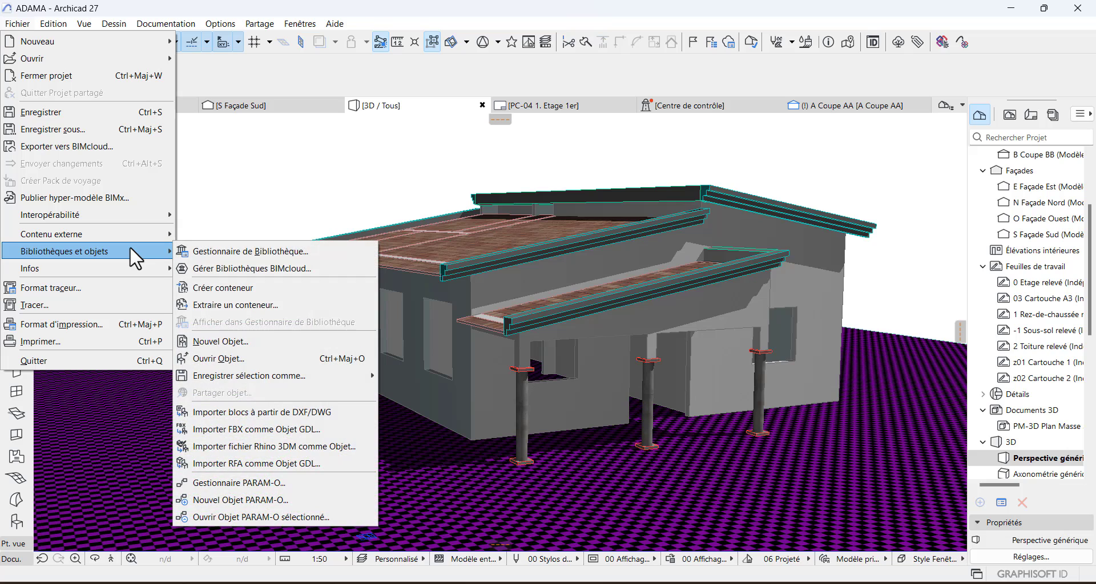
left_click(207, 255)
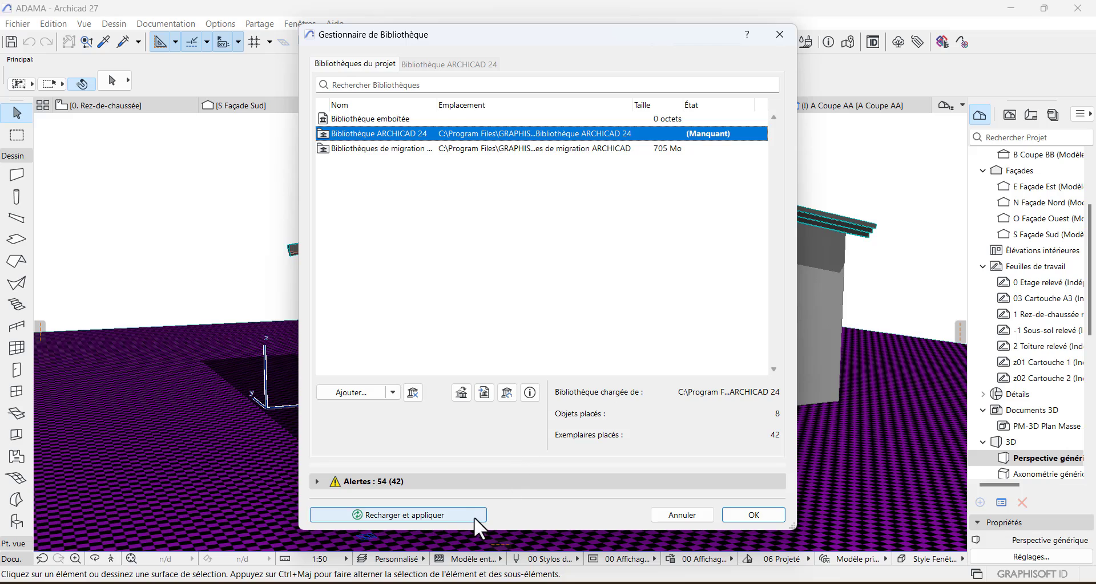
left_click(457, 512)
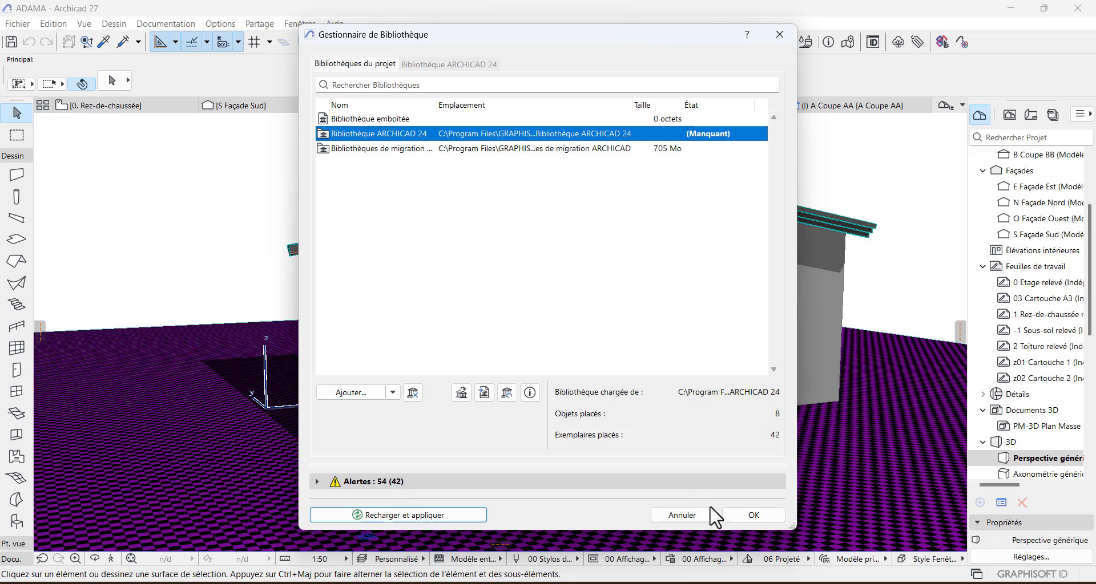
left_click(755, 516)
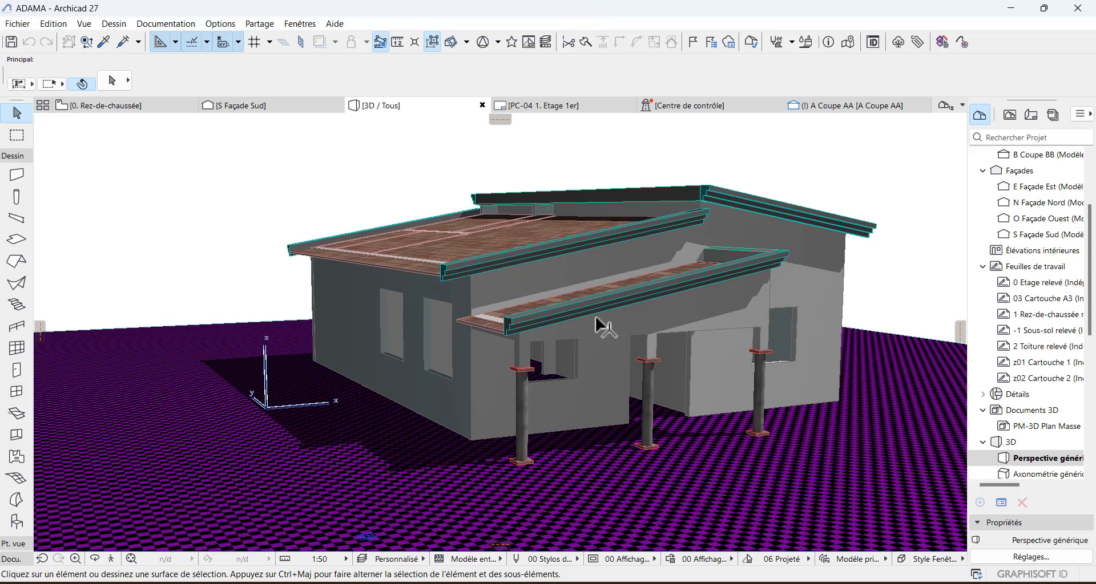
scroll(547, 330, "down", 1)
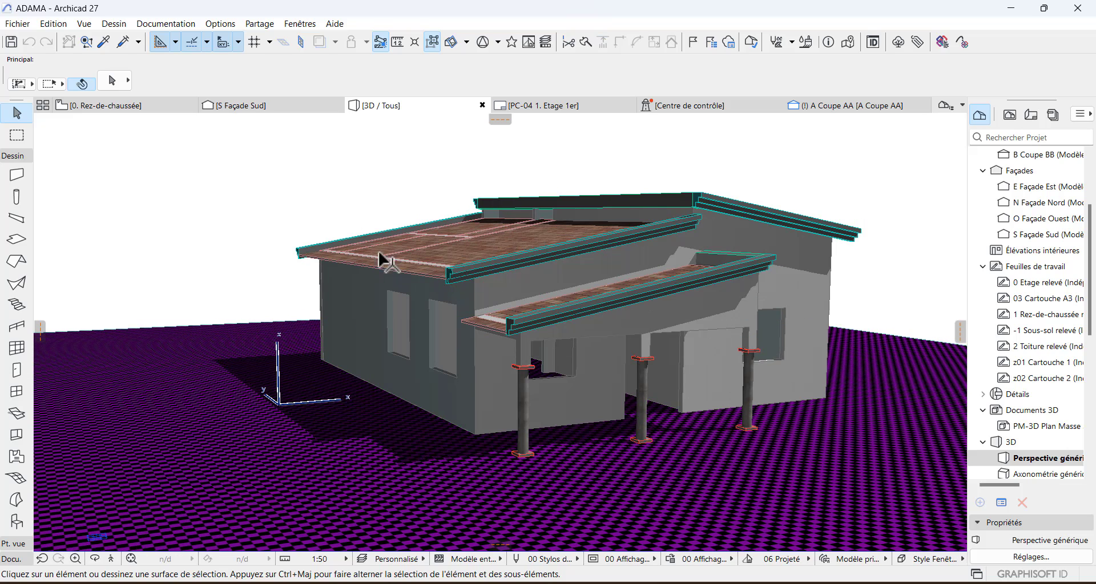
Open the Library Manager and select the missing Bibliothèque ARCHICAD 24 entry among the project libraries.
left_click(18, 24)
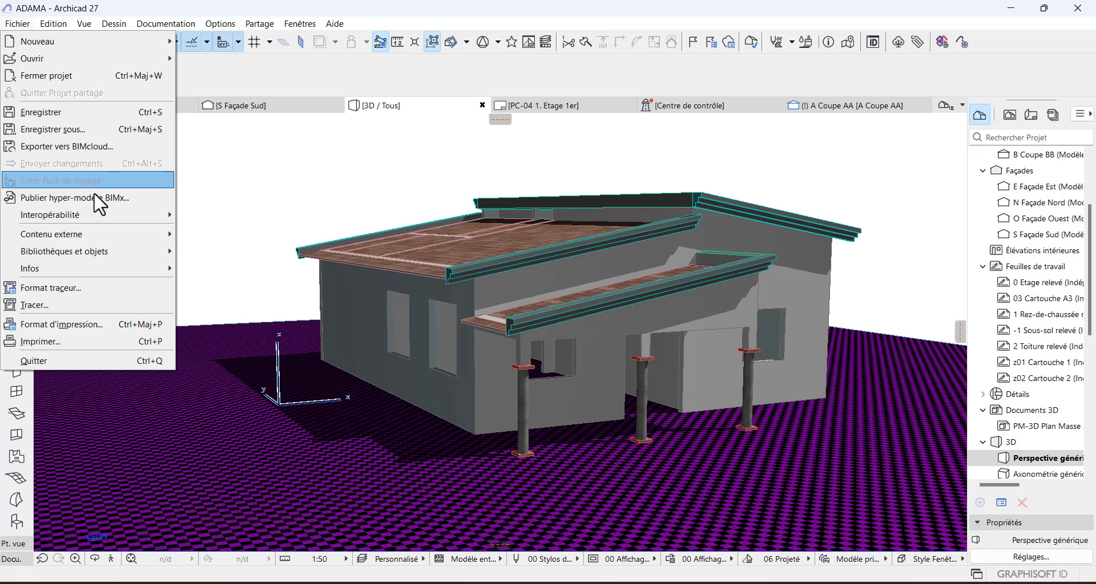
mouse_move(104, 235)
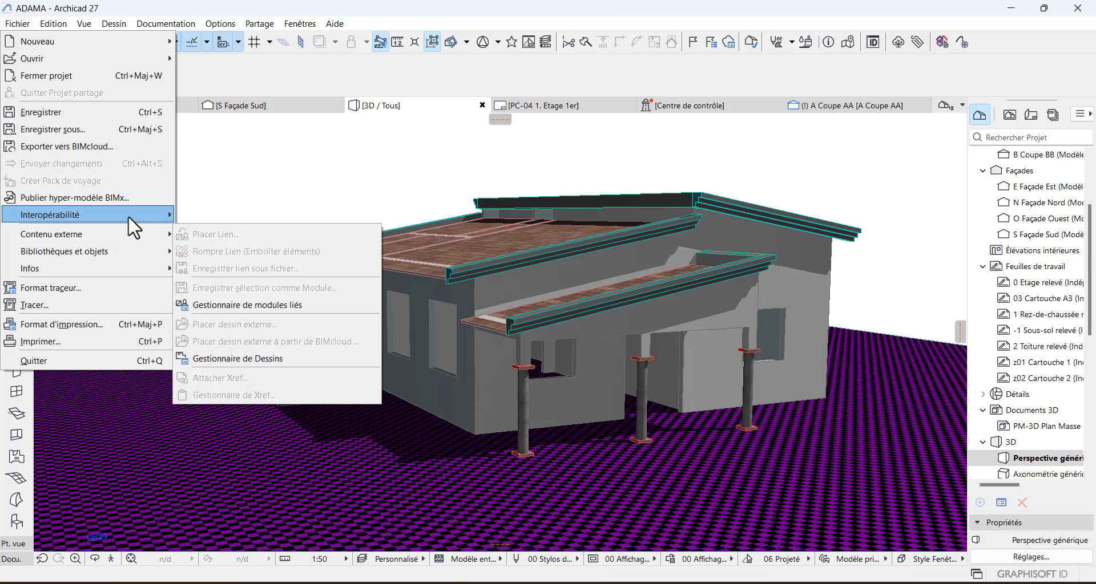
mouse_move(132, 249)
left_click(213, 251)
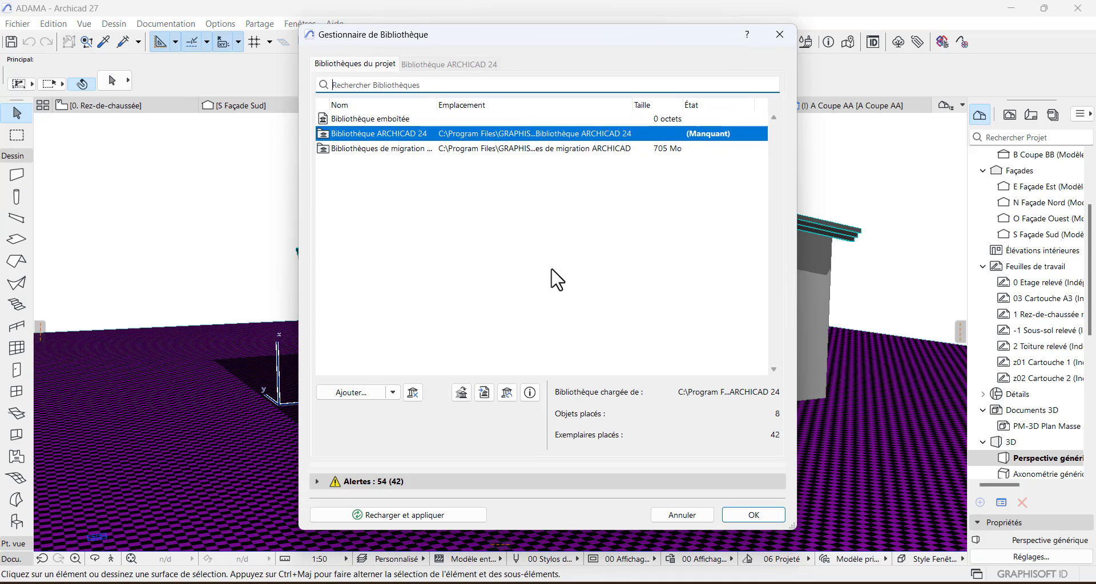
left_click(646, 135)
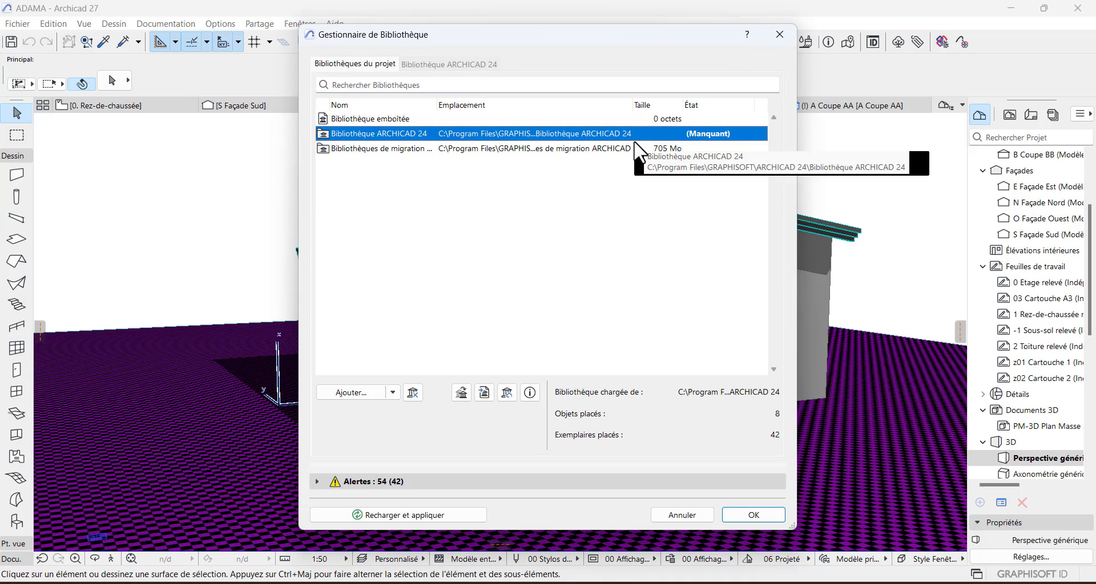
Add the Bibliothèque Archicad 26 folder from C:\Programmes\GRAPHISOFT\Archicad 26 to the project libraries, and reload and apply them.
left_click(352, 394)
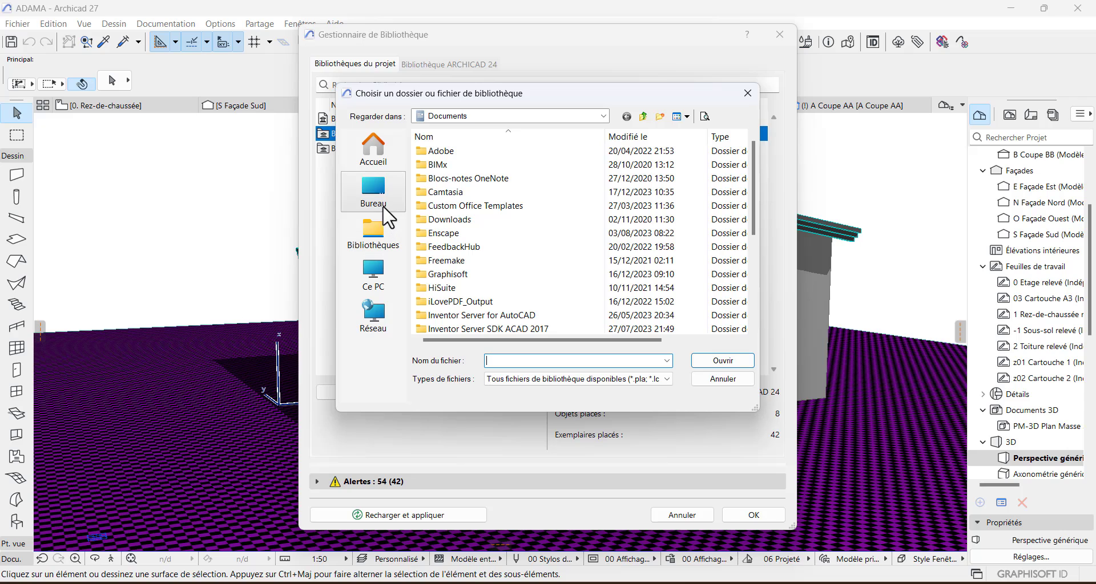
left_click(374, 274)
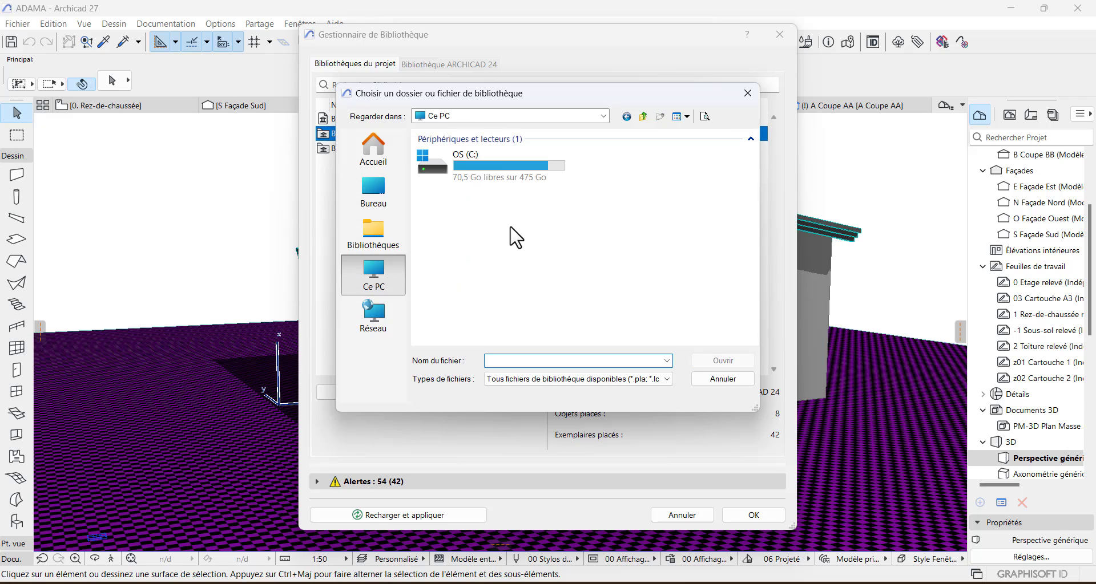
double_click(506, 181)
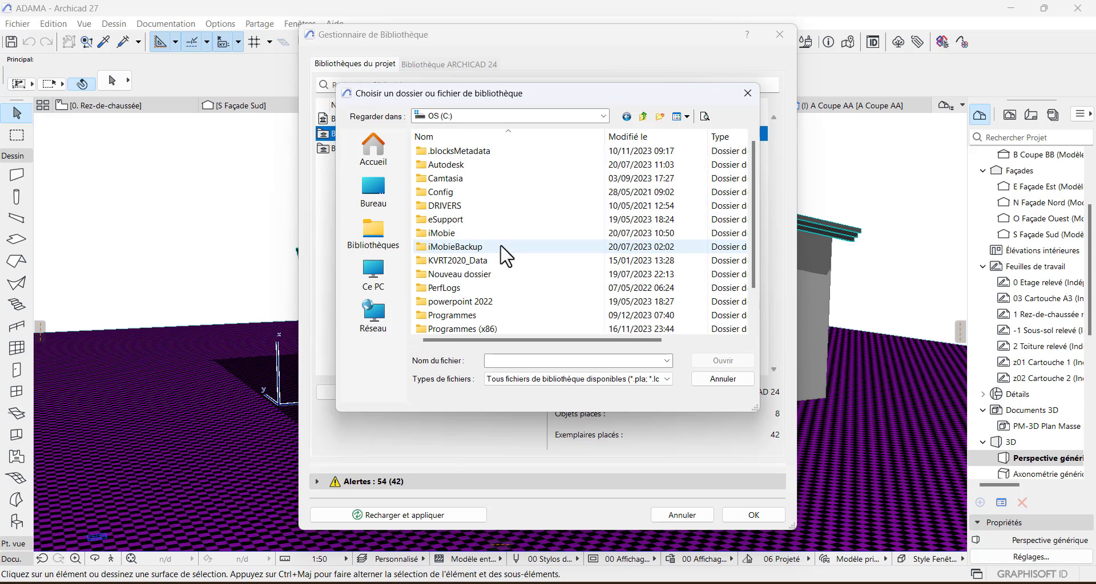
double_click(475, 315)
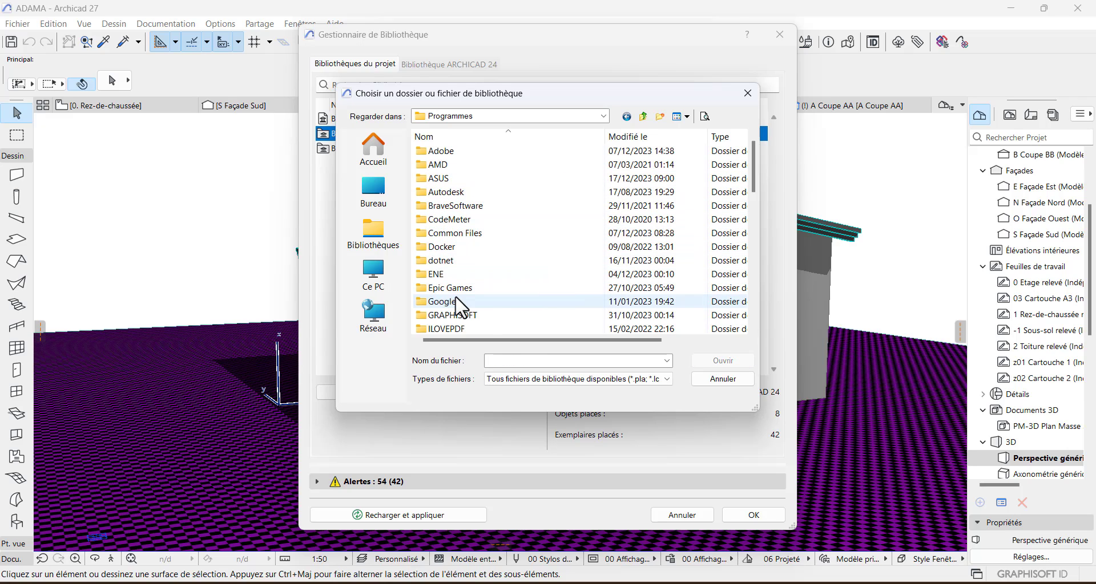
left_click(455, 313)
double_click(456, 313)
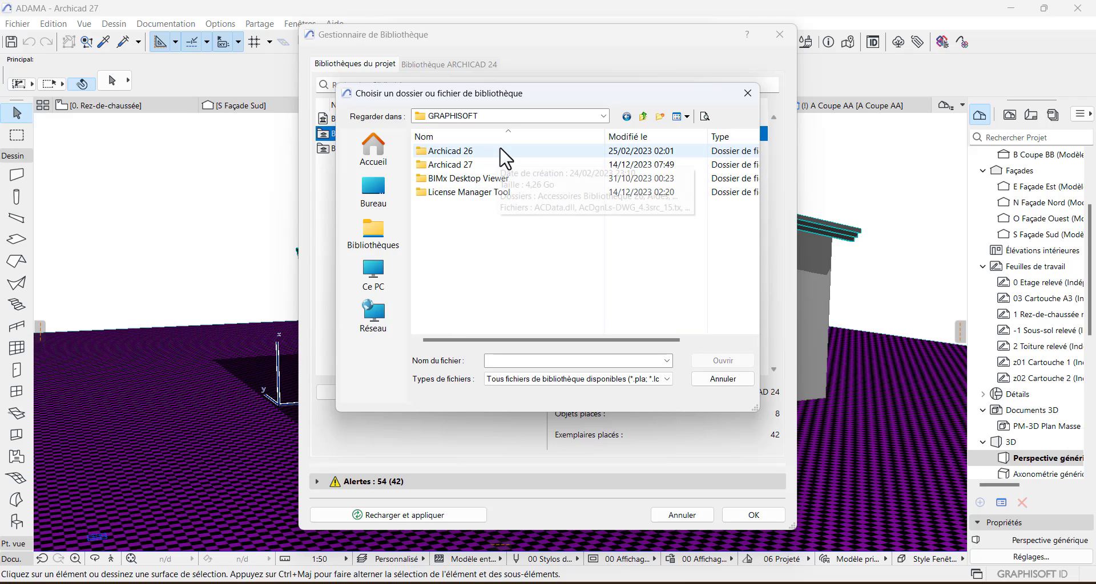
double_click(500, 152)
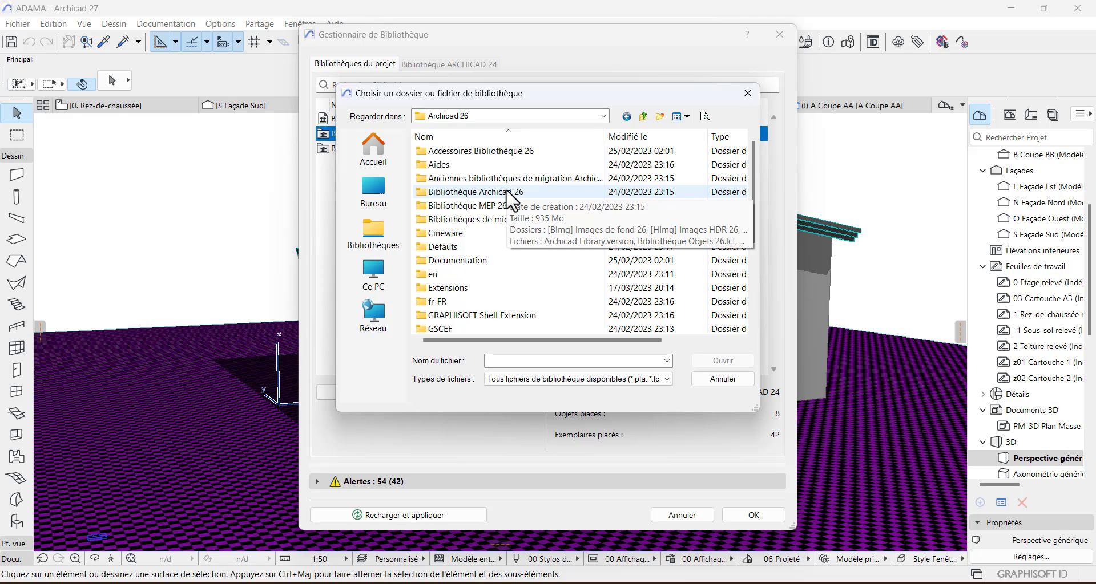
left_click(507, 191)
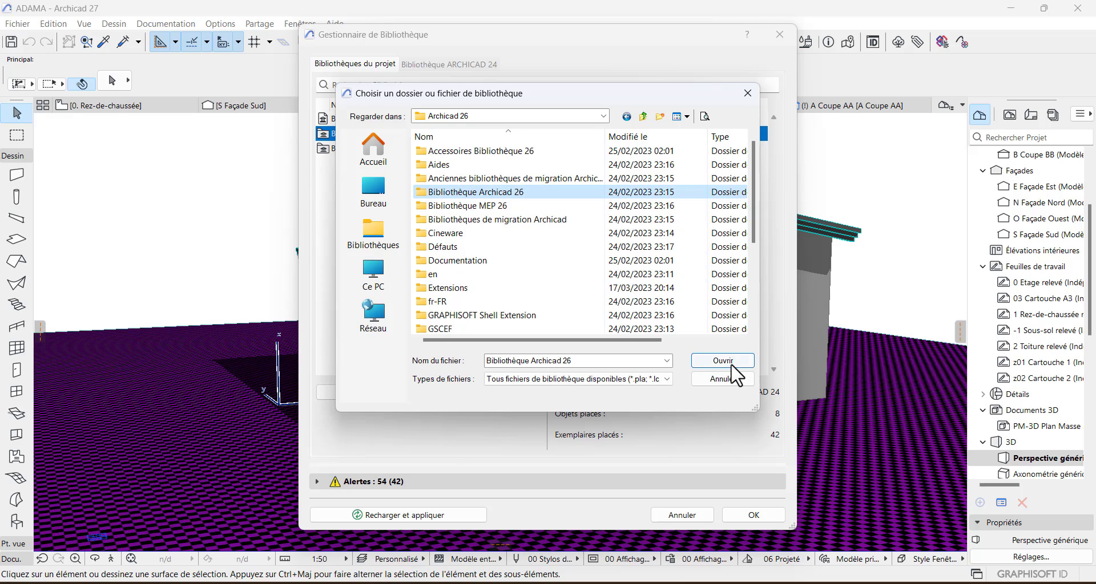
left_click(729, 362)
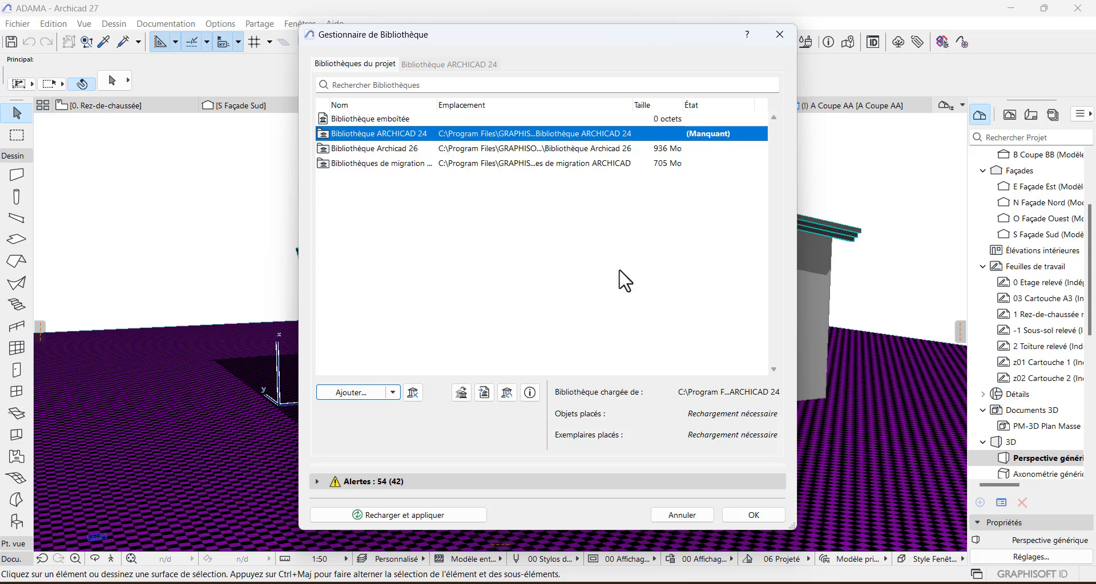
left_click(394, 515)
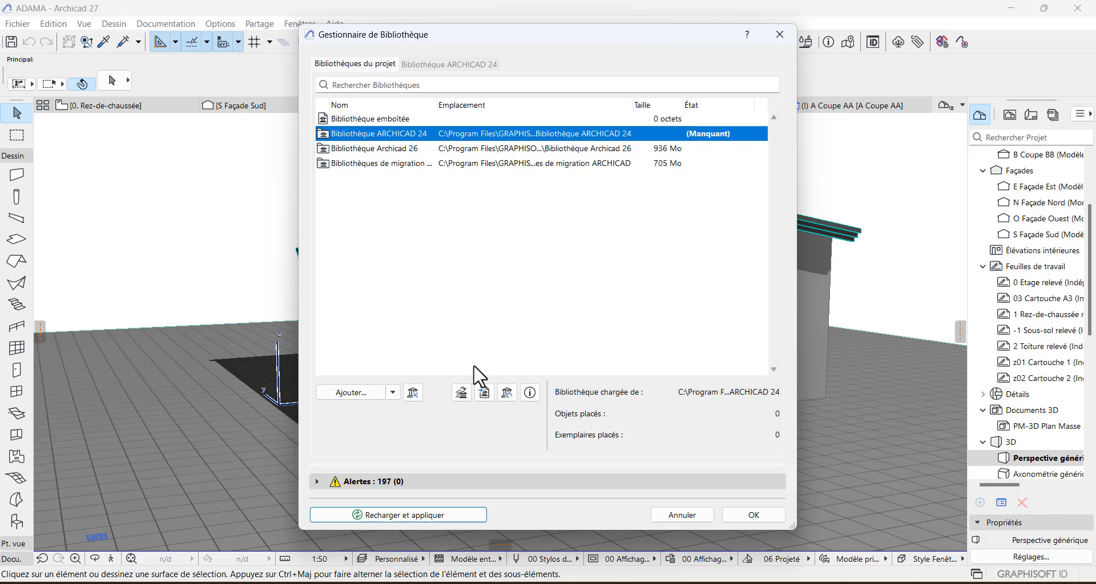
left_click(752, 515)
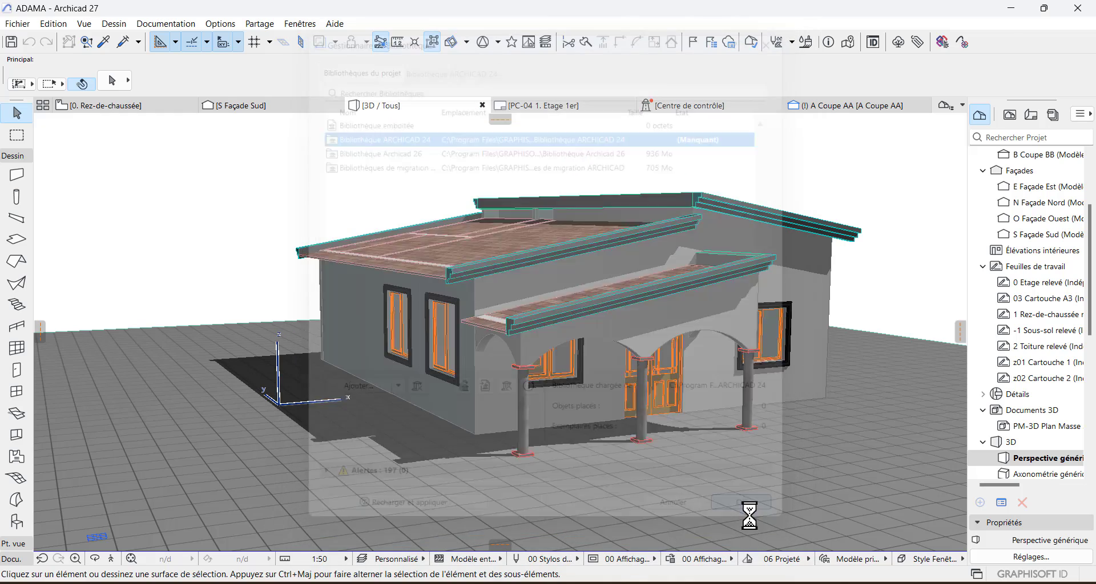
Examine the house's windows, entrance door, porch arches and columns in the 3D model from several angles.
scroll(639, 339, "down", 1)
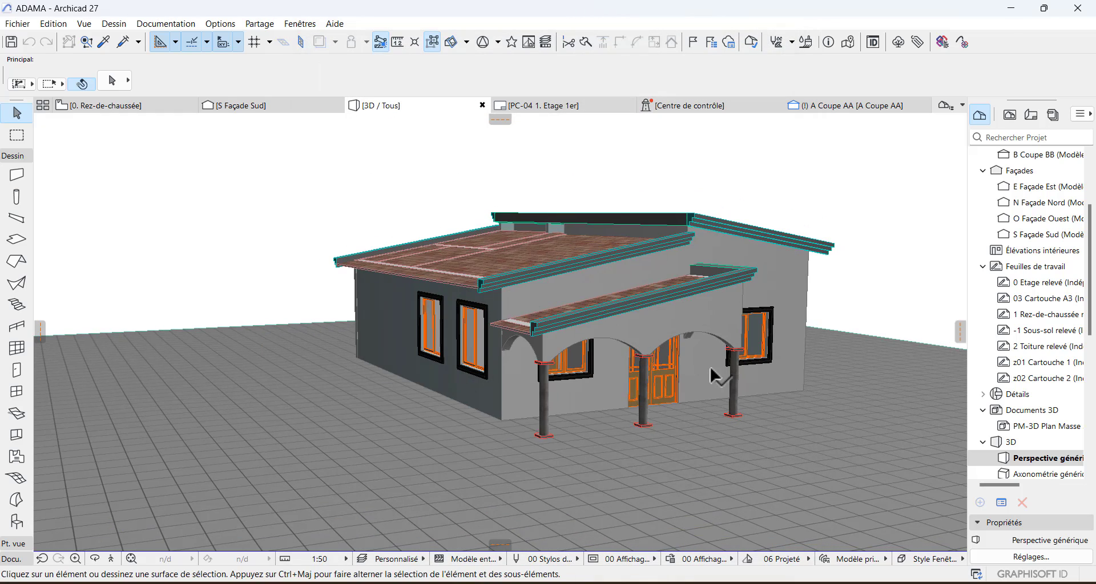
scroll(665, 359, "up", 2)
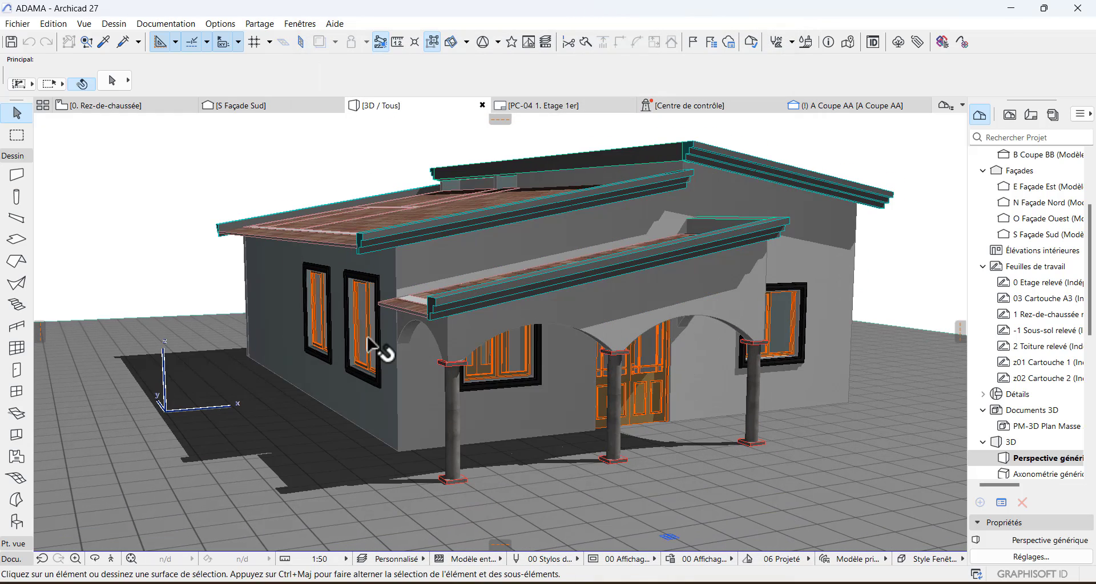
scroll(548, 272, "up", 1)
scroll(570, 291, "up", 1)
scroll(443, 306, "up", 2)
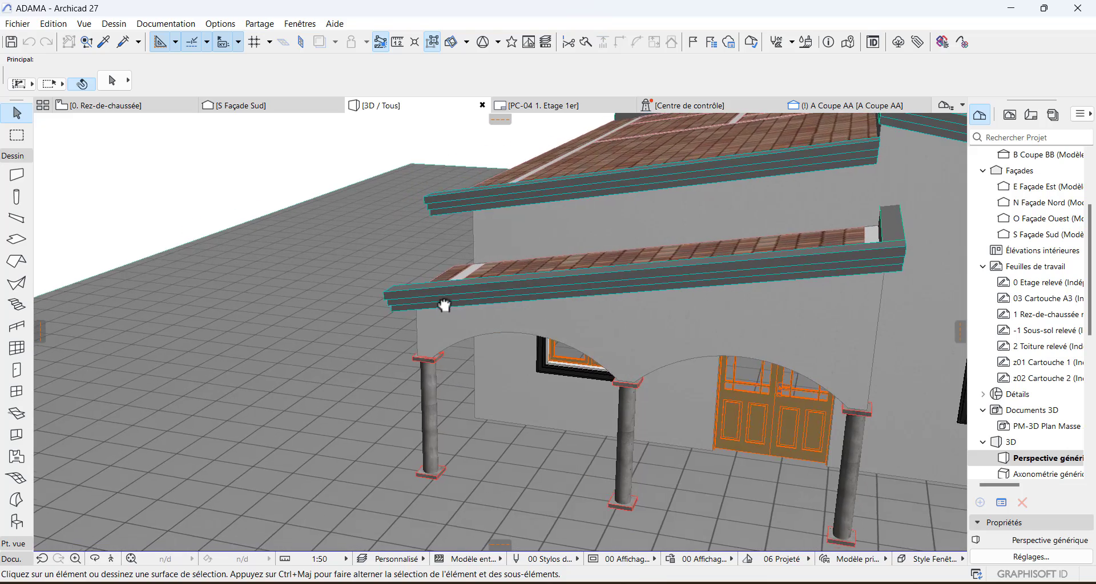
scroll(419, 289, "up", 1)
scroll(423, 297, "down", 5)
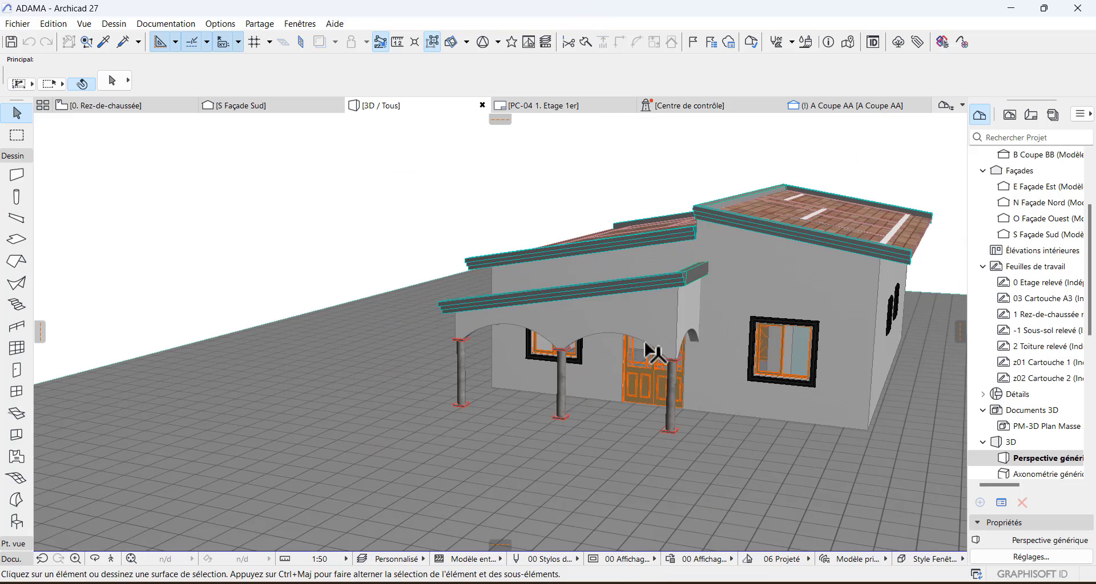
left_click_drag(616, 341, 192, 348)
middle_click_drag(198, 339, 705, 302, "shift")
middle_click_drag(519, 311, 376, 334, "shift")
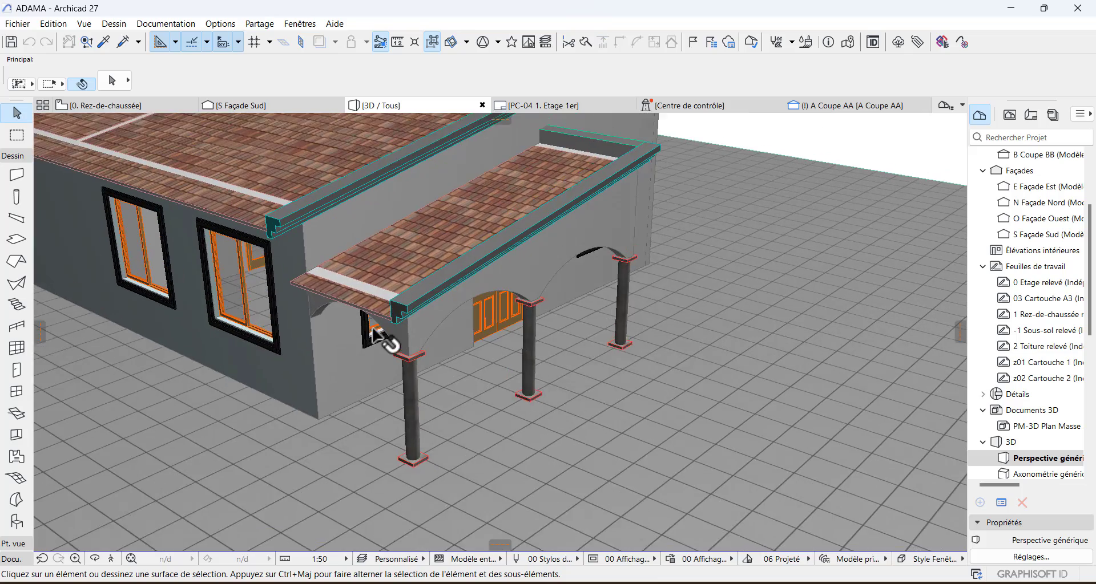
scroll(383, 327, "up", 3)
middle_click_drag(483, 328, 323, 314, "shift")
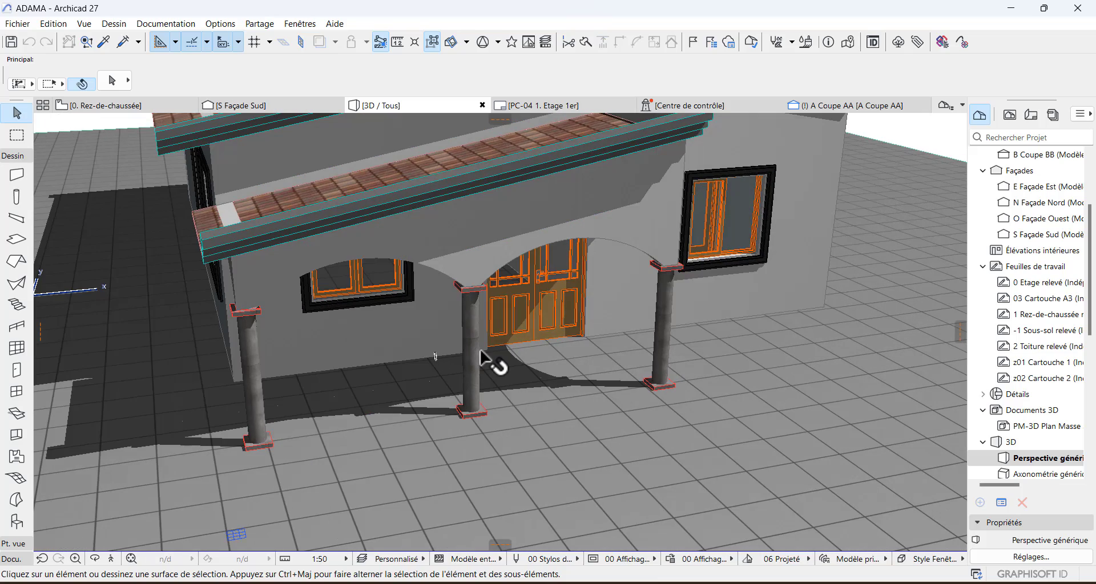